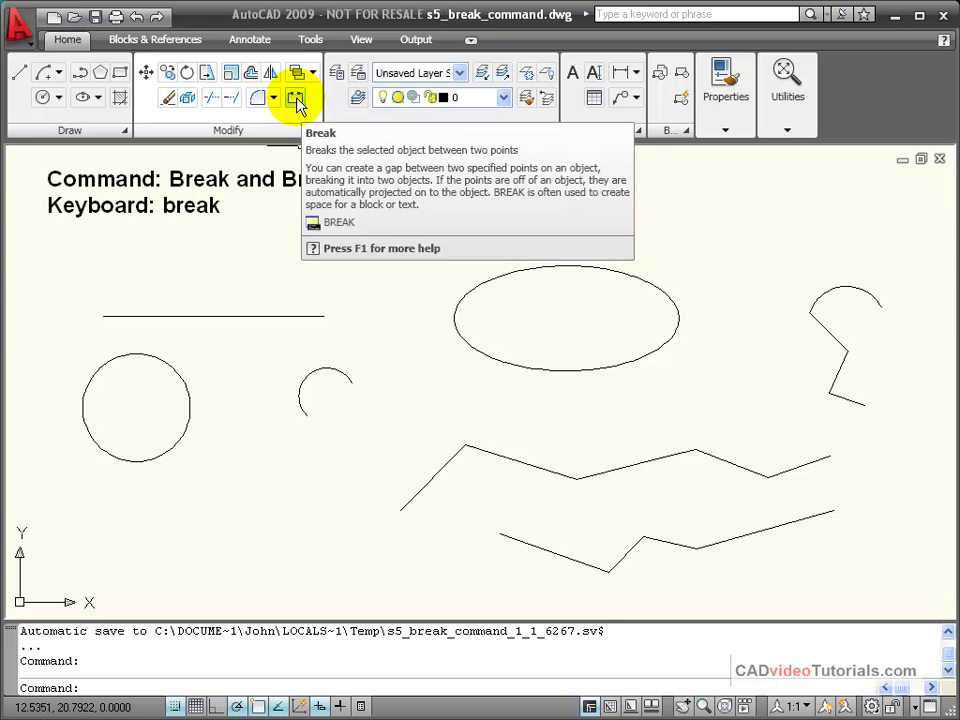
Cut a trial gap between two points on the top-left horizontal line, then undo it
click(314, 134)
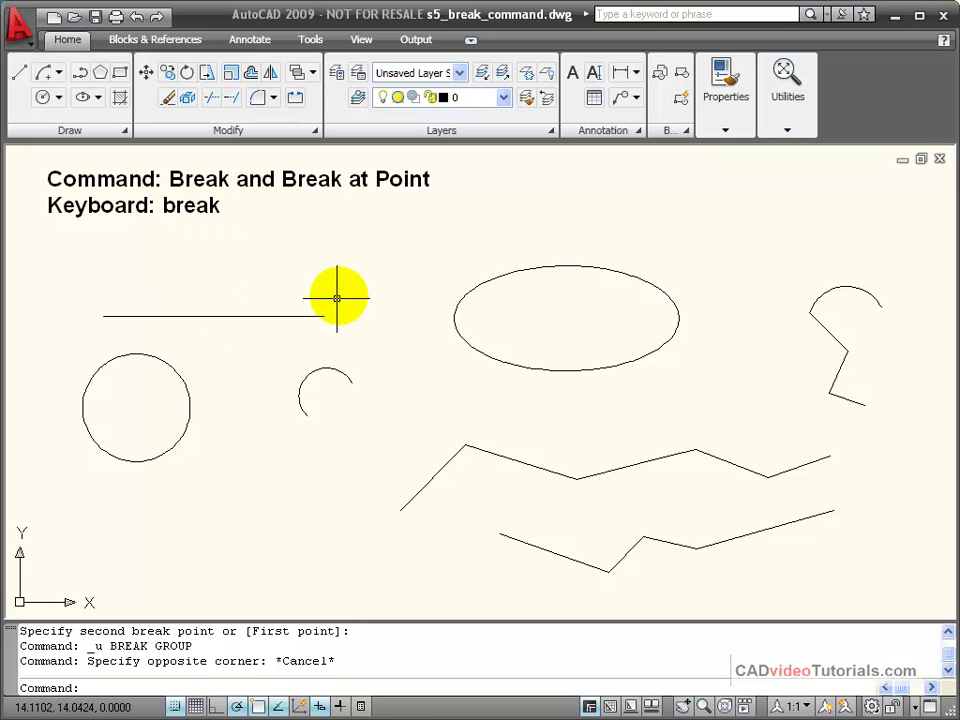
click(296, 100)
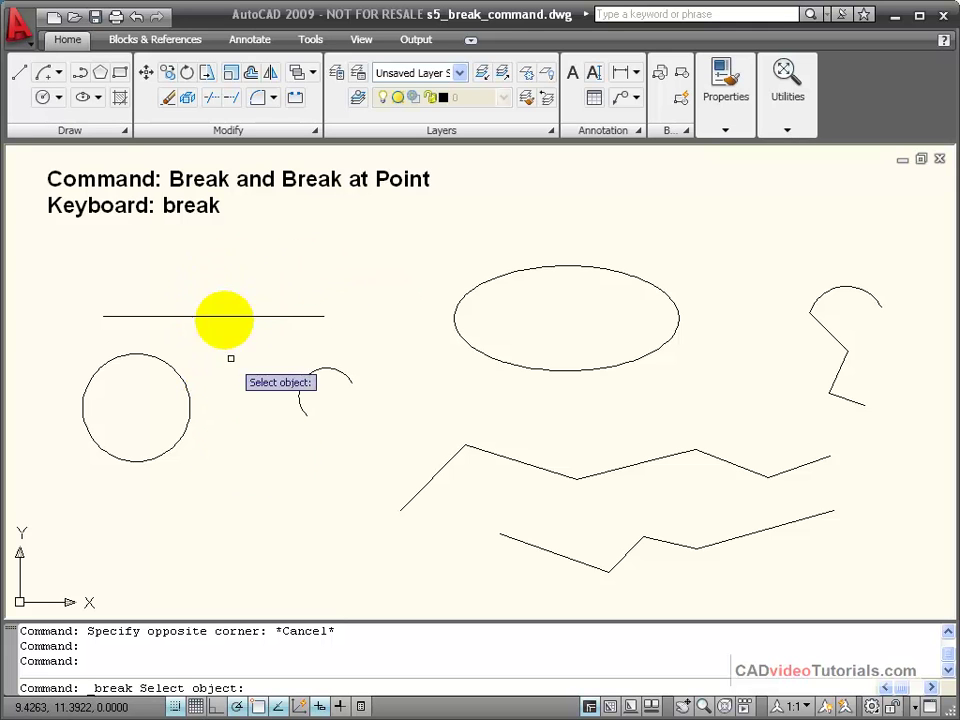
click(169, 316)
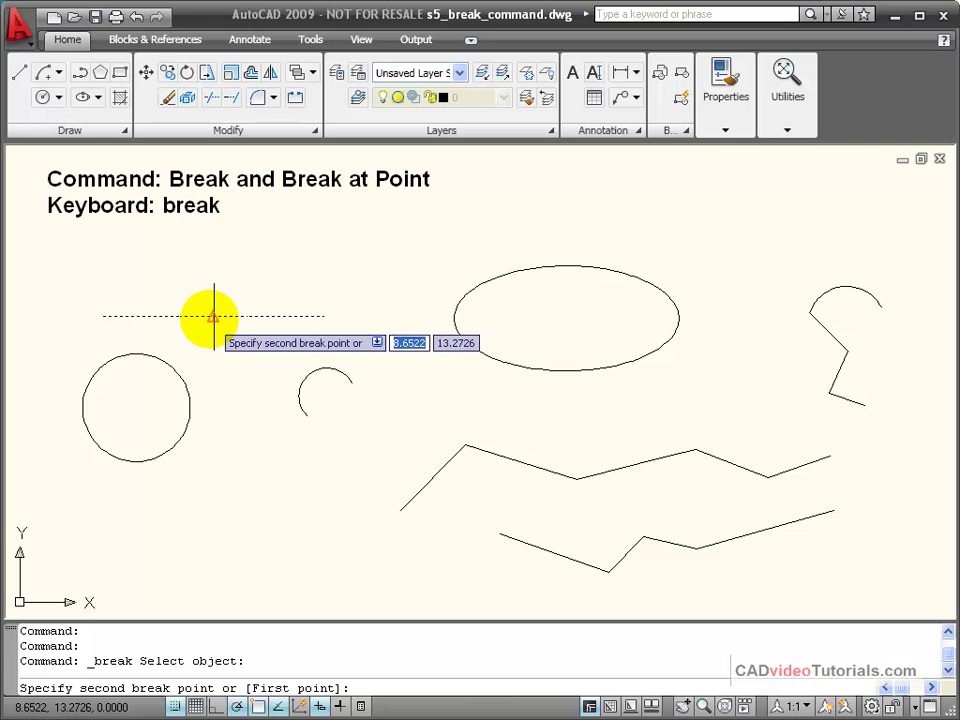
click(213, 316)
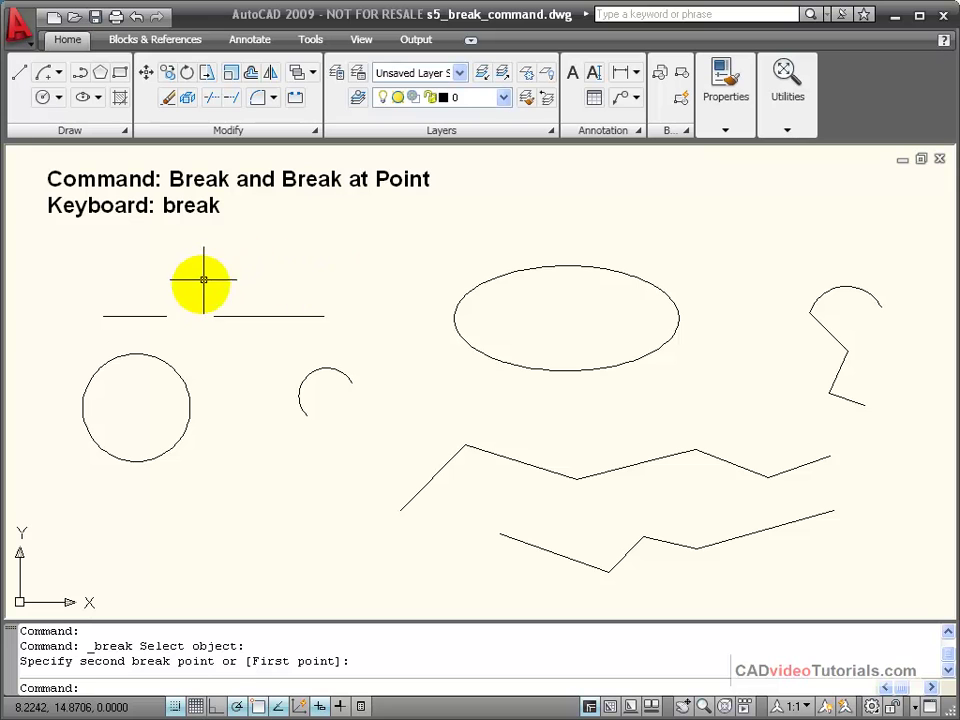
click(137, 18)
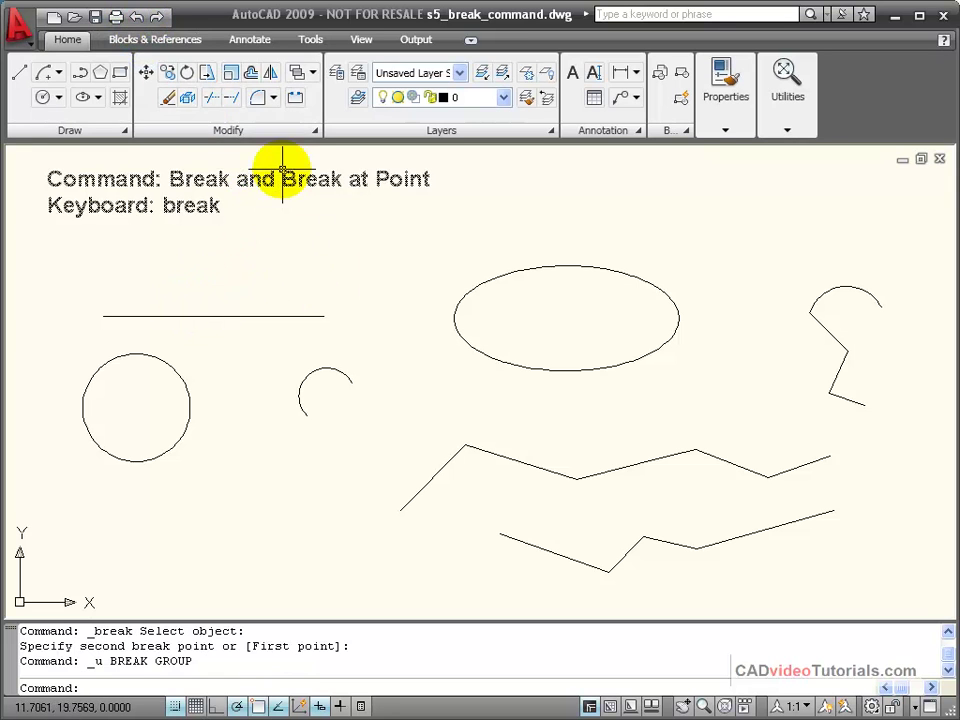
Break the top-left line from a chosen first point, leaving a 2-unit gap
click(291, 99)
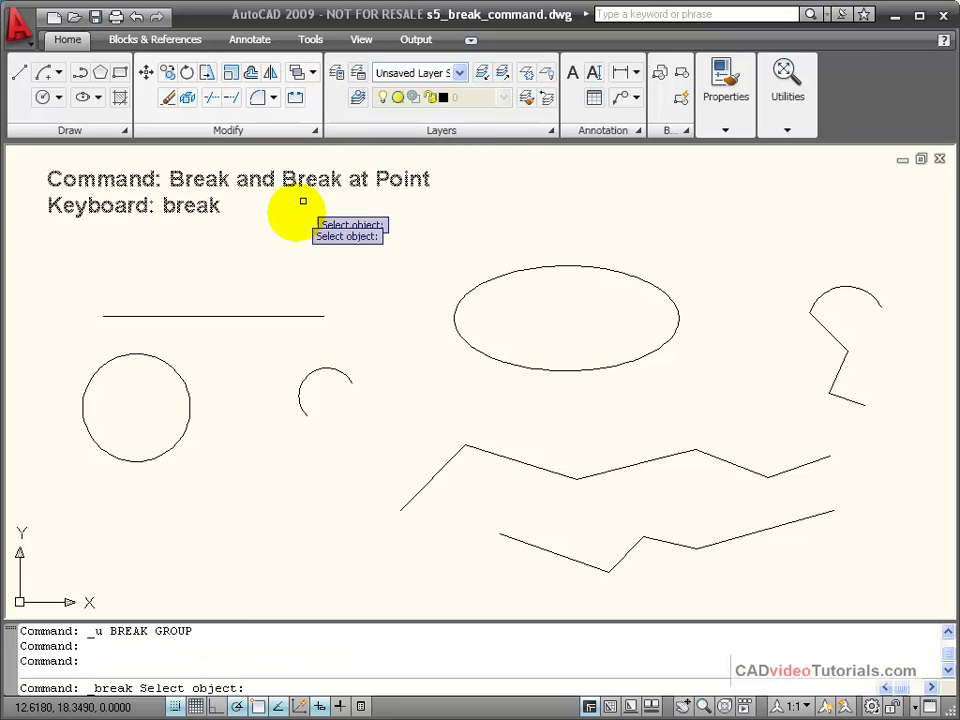
click(189, 317)
right_click(312, 269)
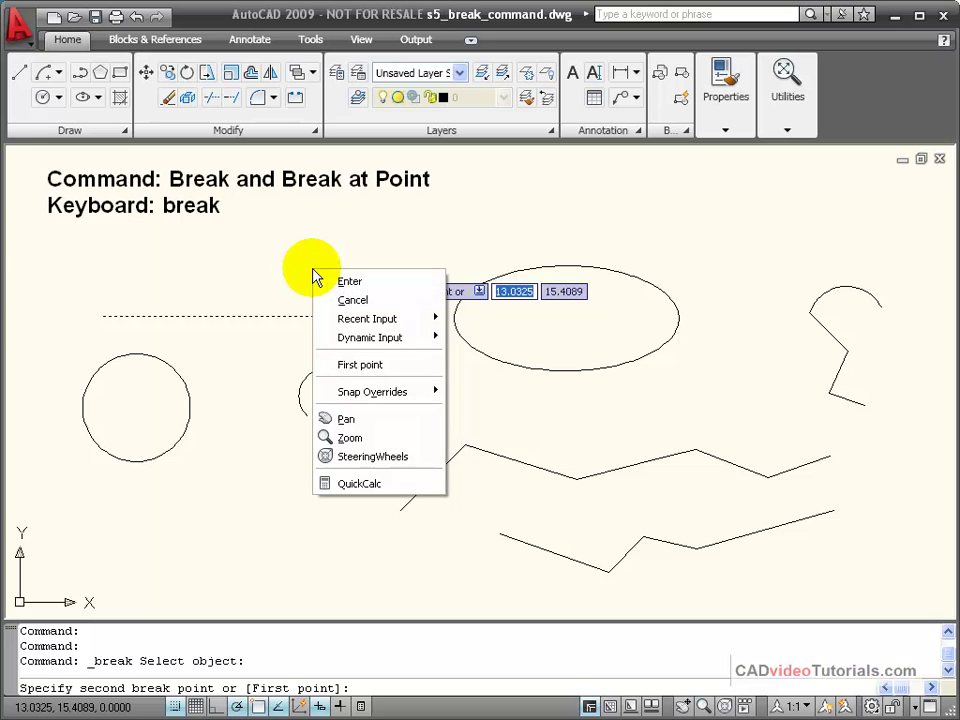
click(383, 366)
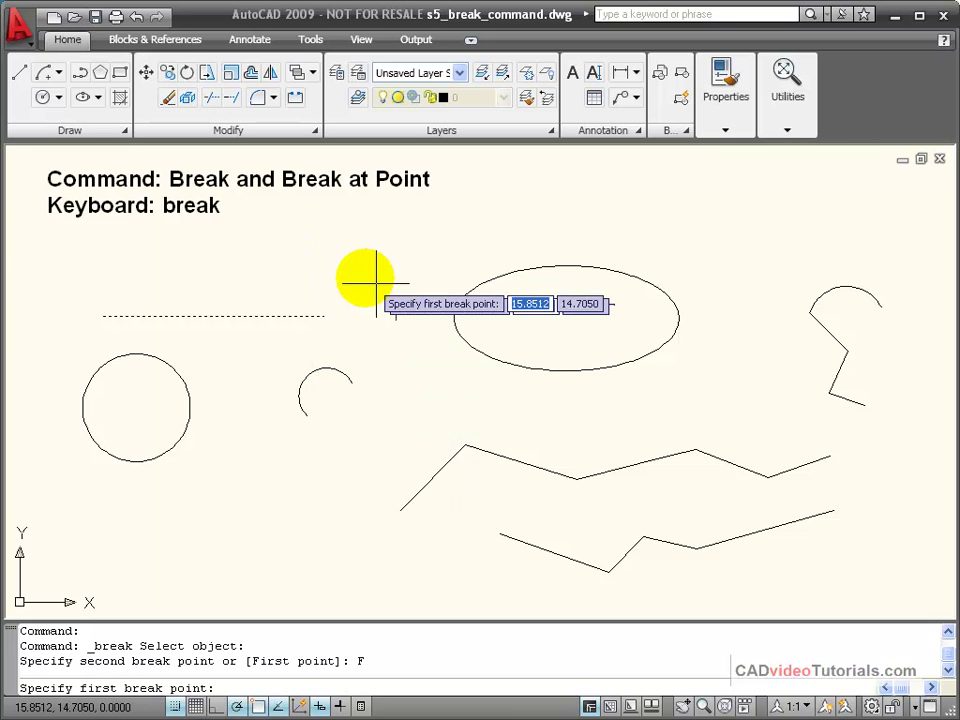
click(215, 317)
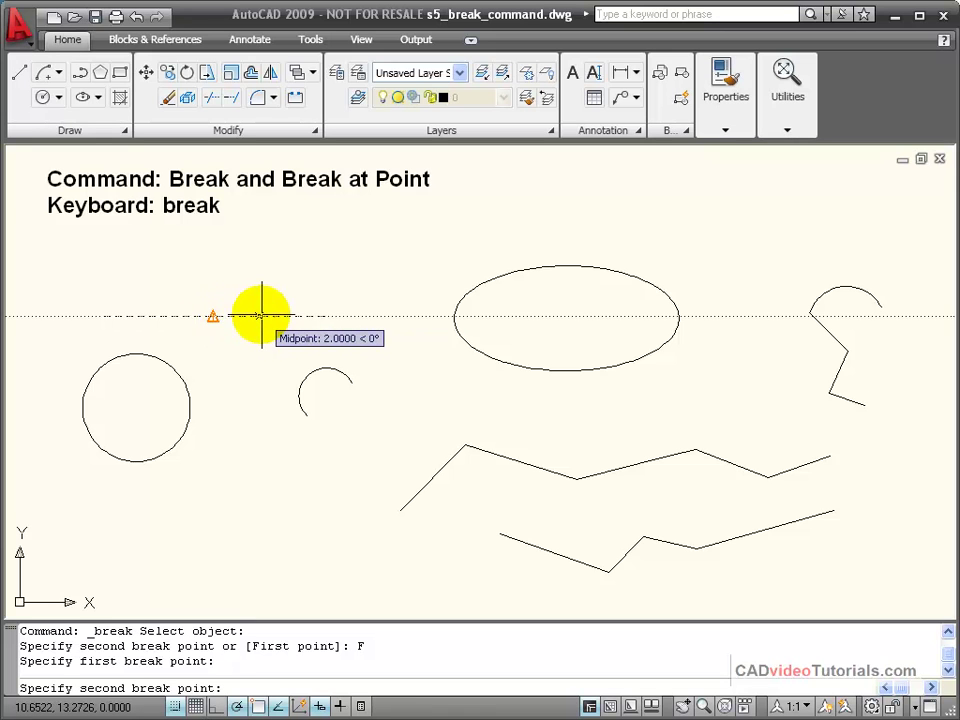
text(2)
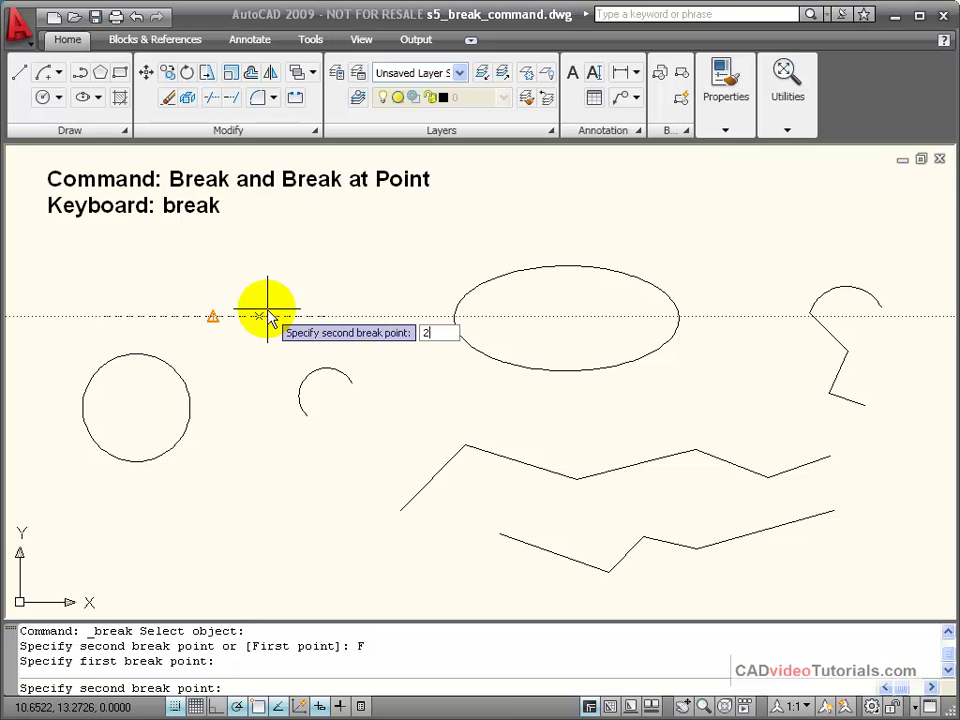
key(Return)
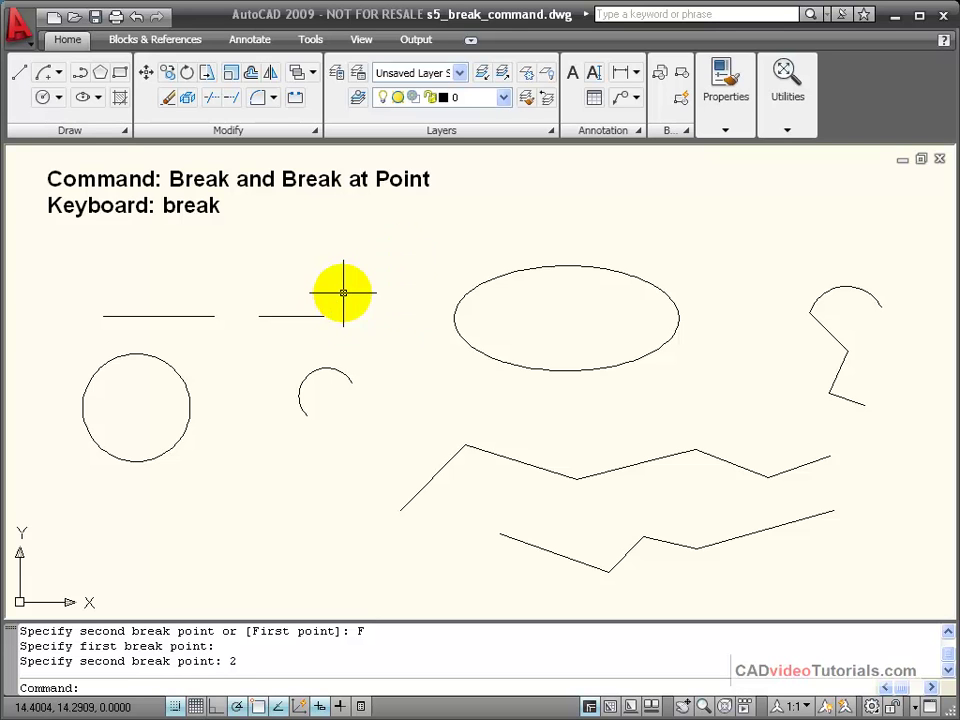
Break the circle between its bottom and right quadrants using Quadrant snaps
click(189, 386)
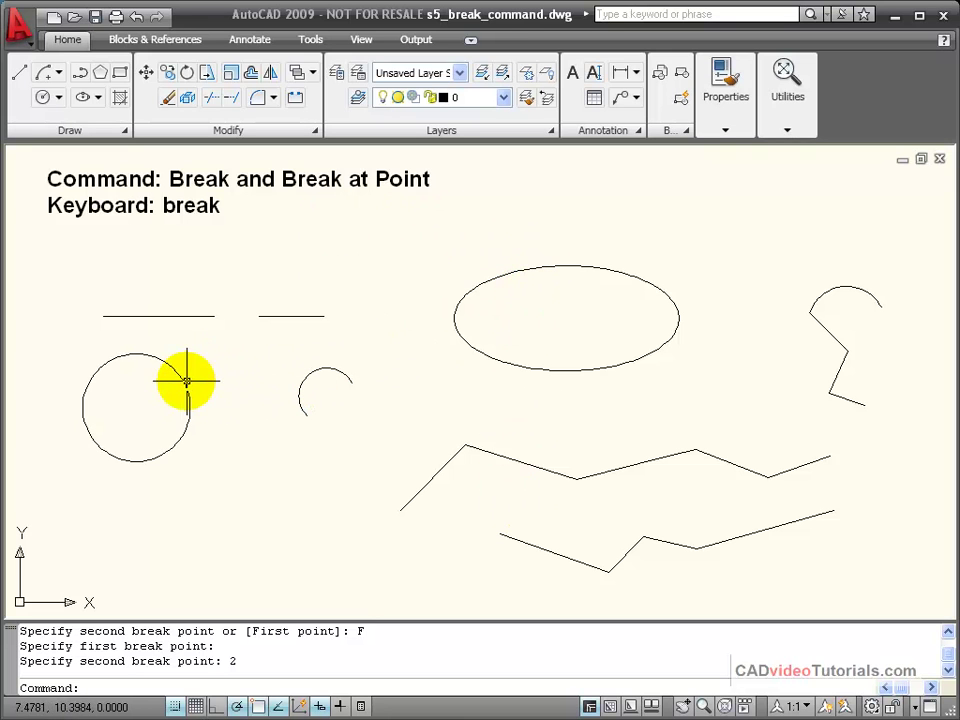
click(295, 97)
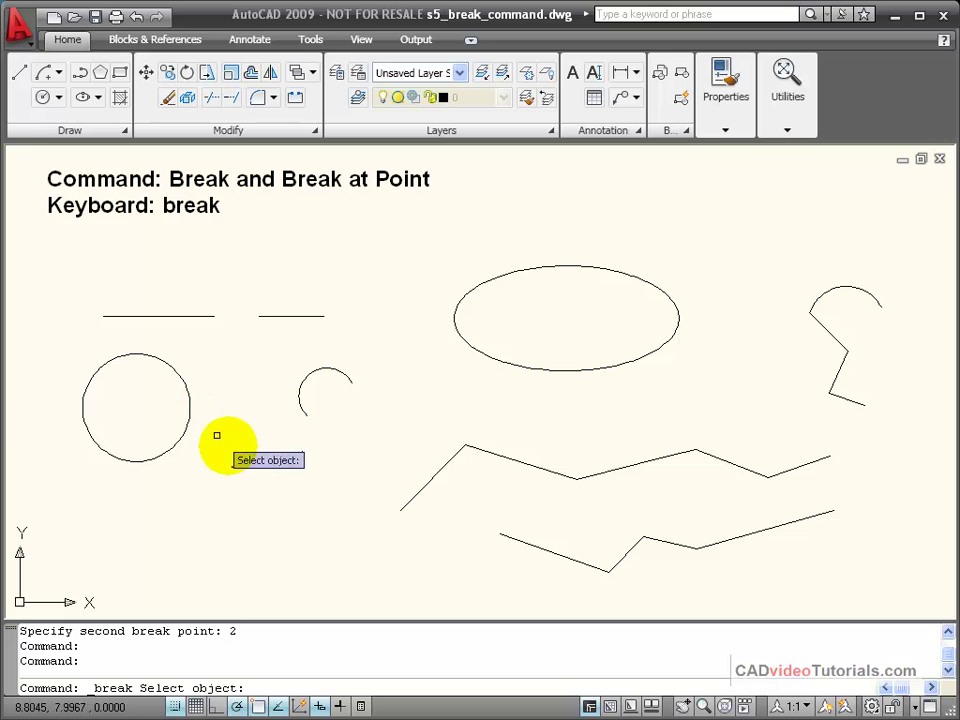
shift+right_click(299, 457)
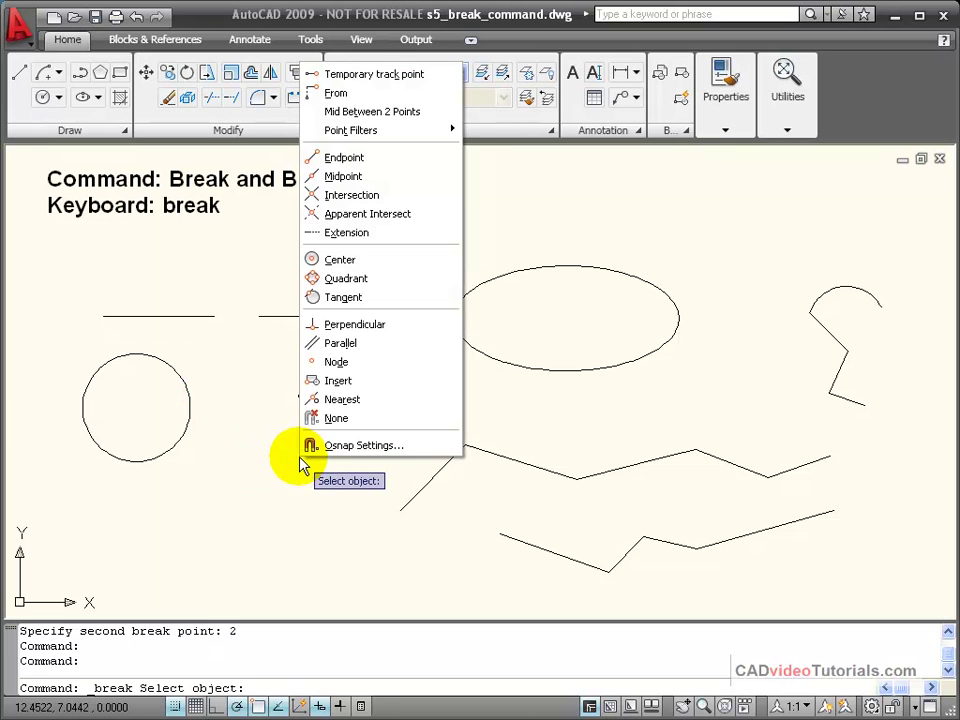
click(369, 280)
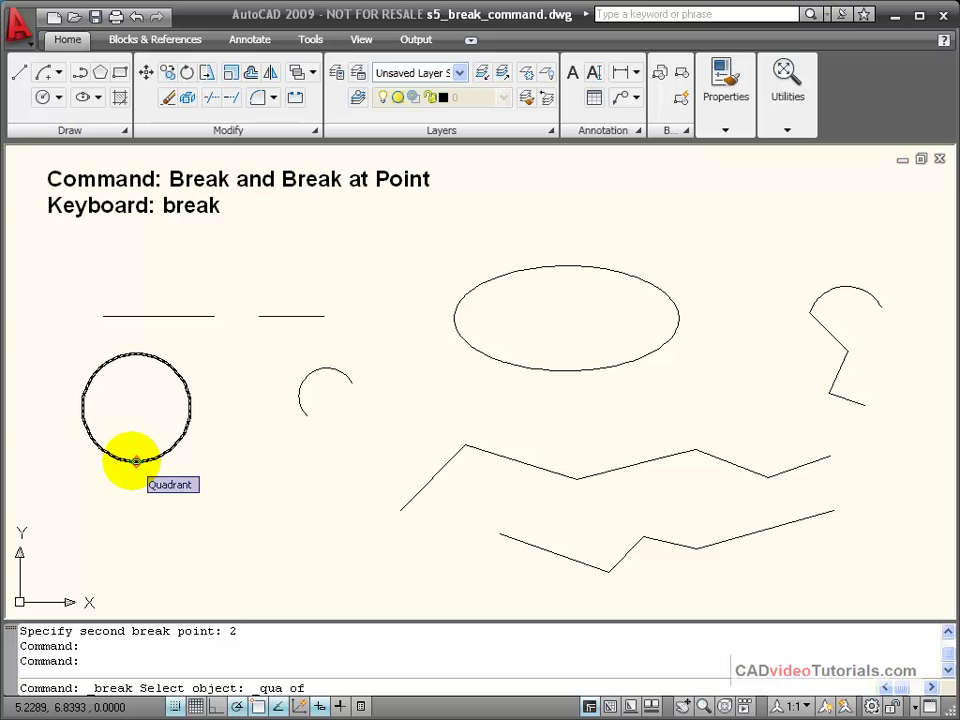
click(136, 461)
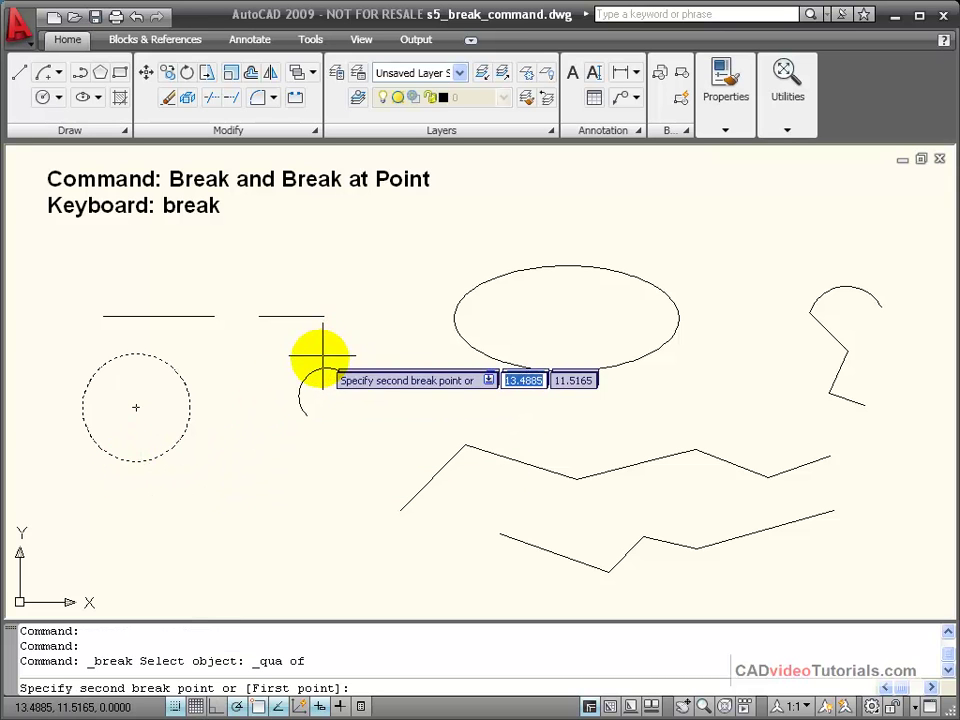
shift+right_click(249, 404)
click(292, 230)
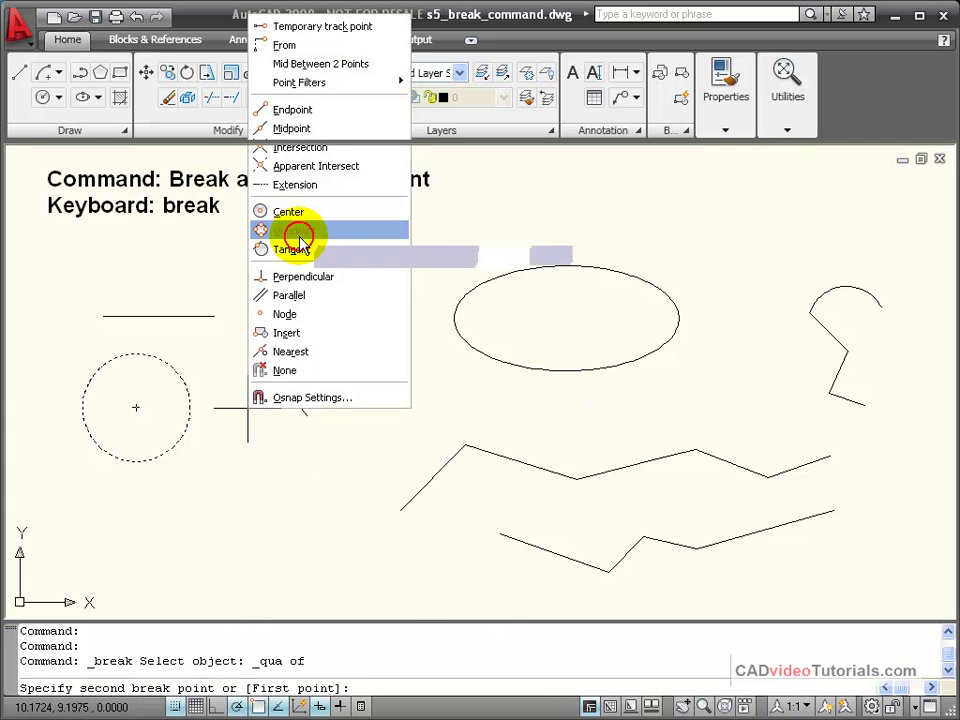
click(187, 407)
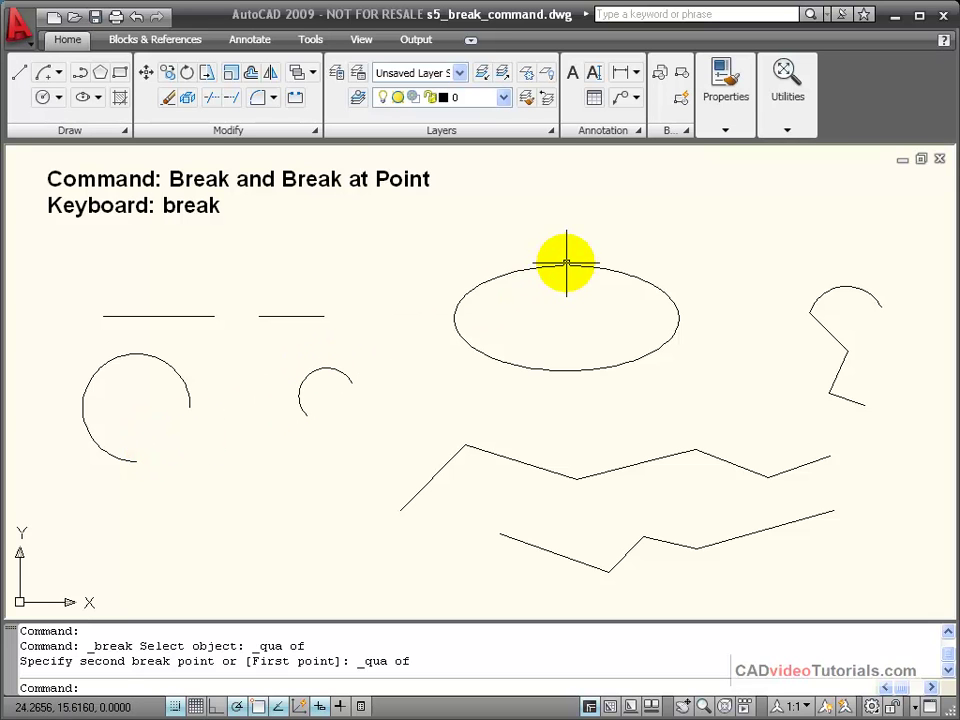
Break the ellipse from its top quadrant to a Nearest-snapped point on its left side
click(296, 100)
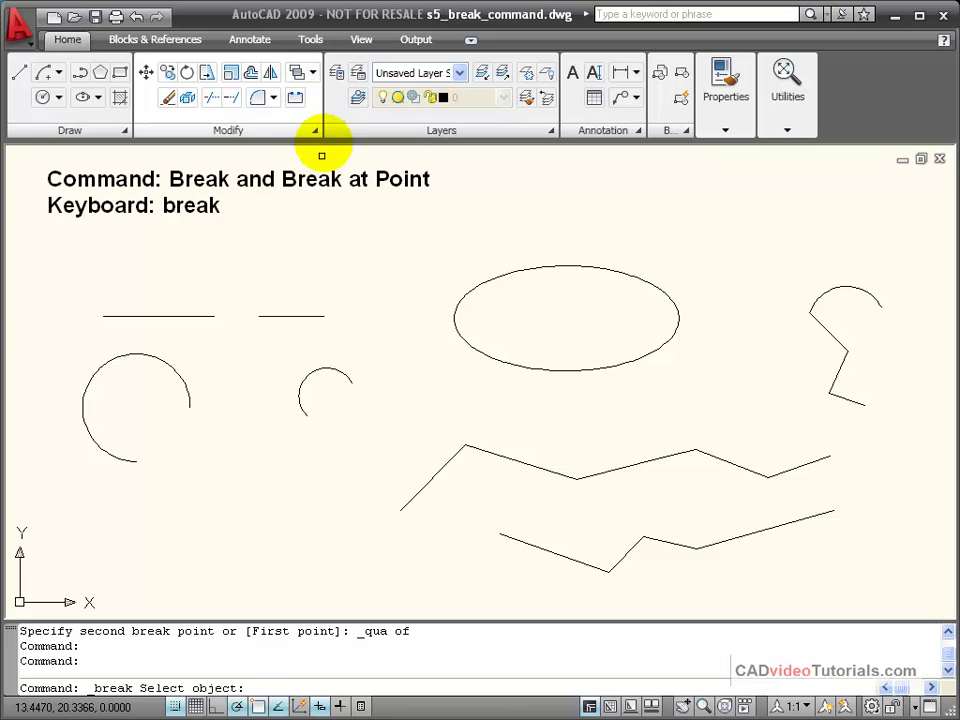
click(514, 268)
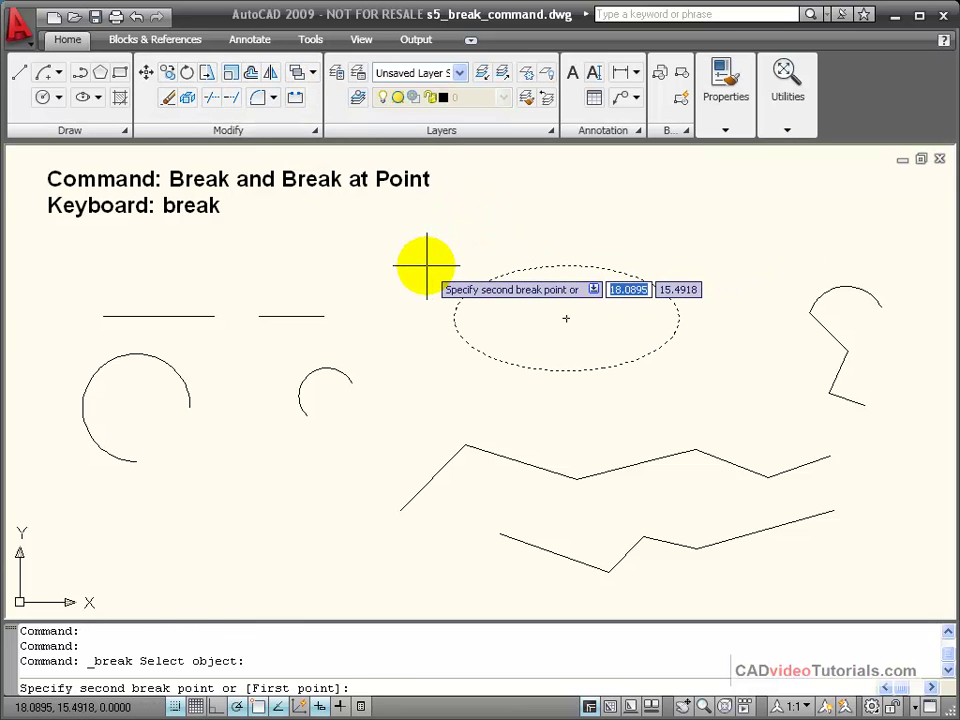
right_click(369, 246)
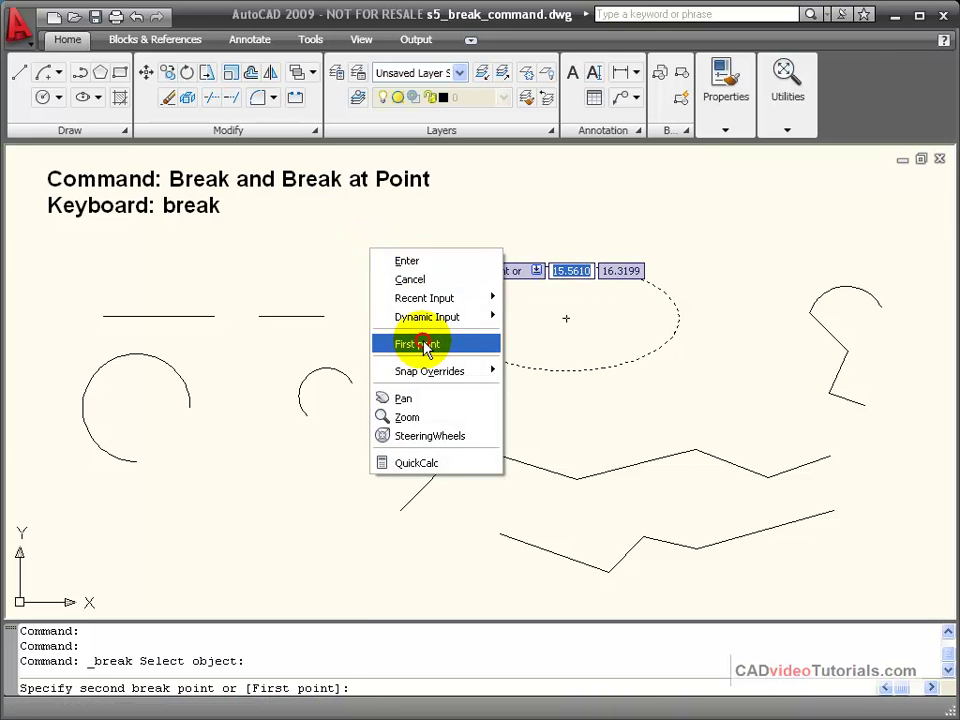
click(405, 343)
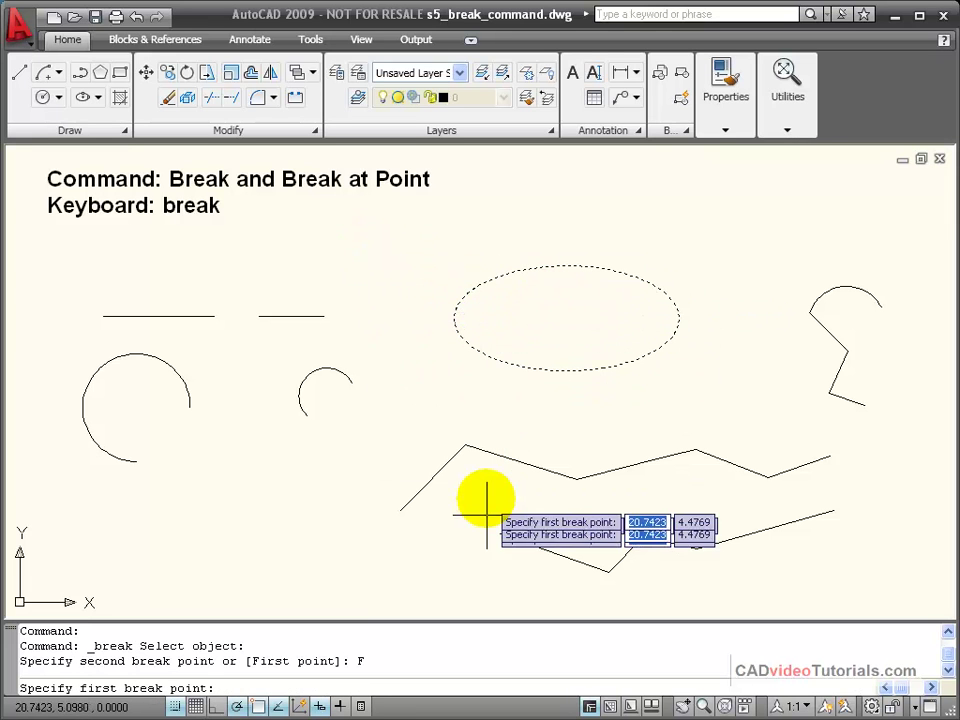
shift+right_click(489, 464)
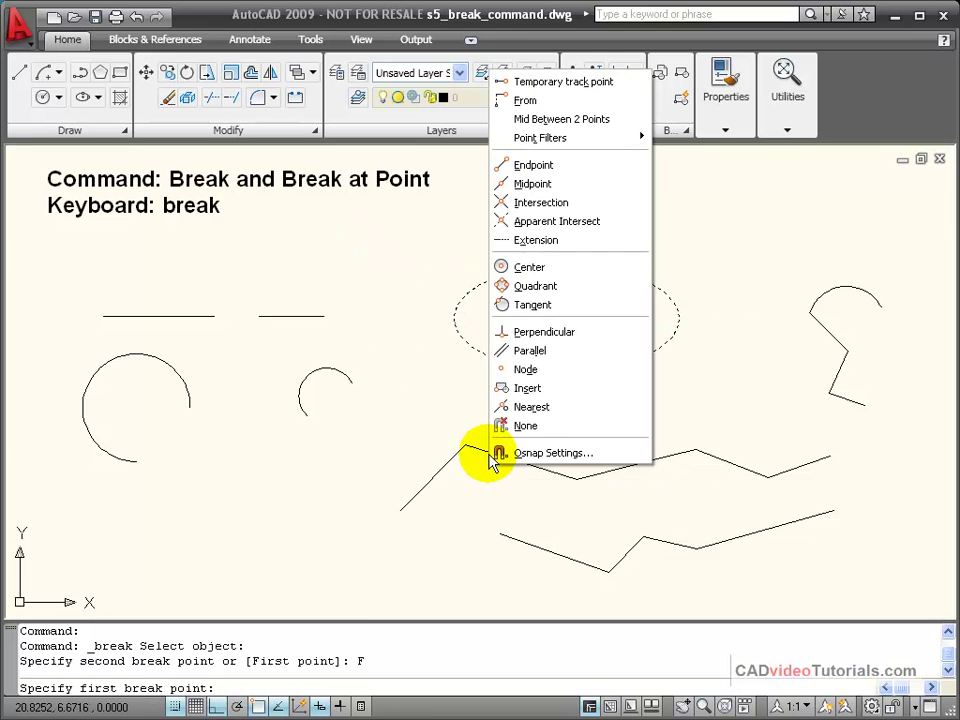
click(505, 283)
click(561, 265)
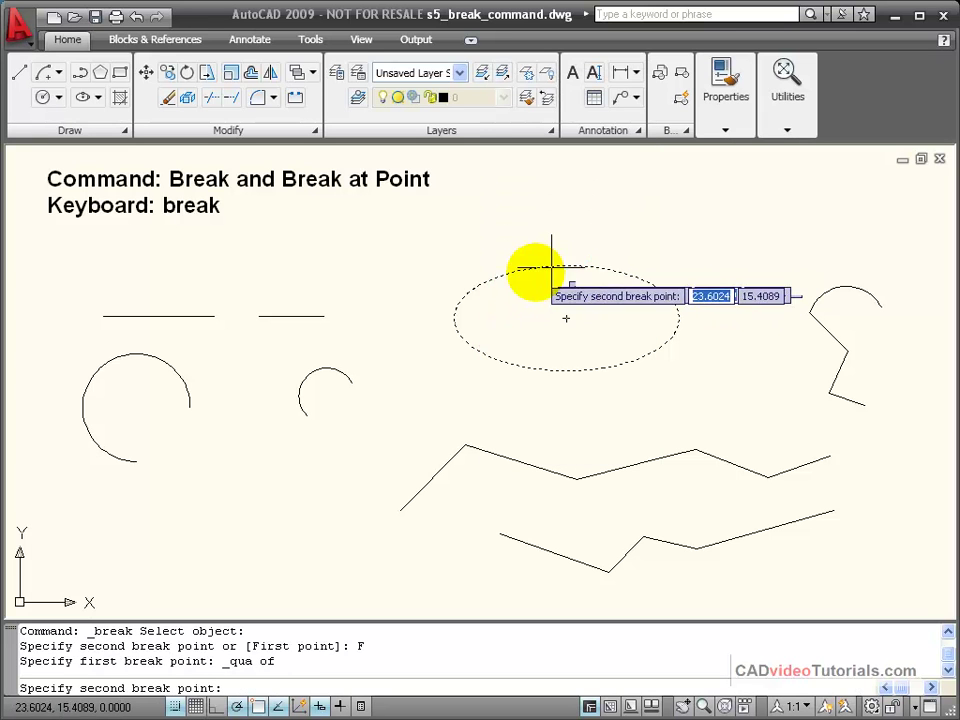
shift+right_click(400, 322)
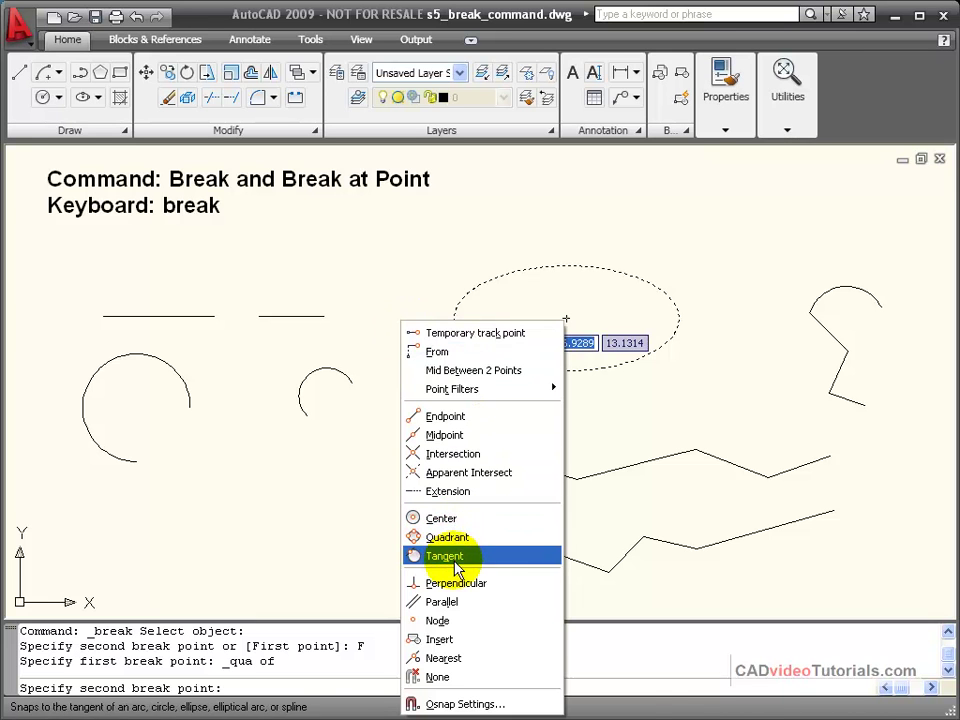
click(470, 658)
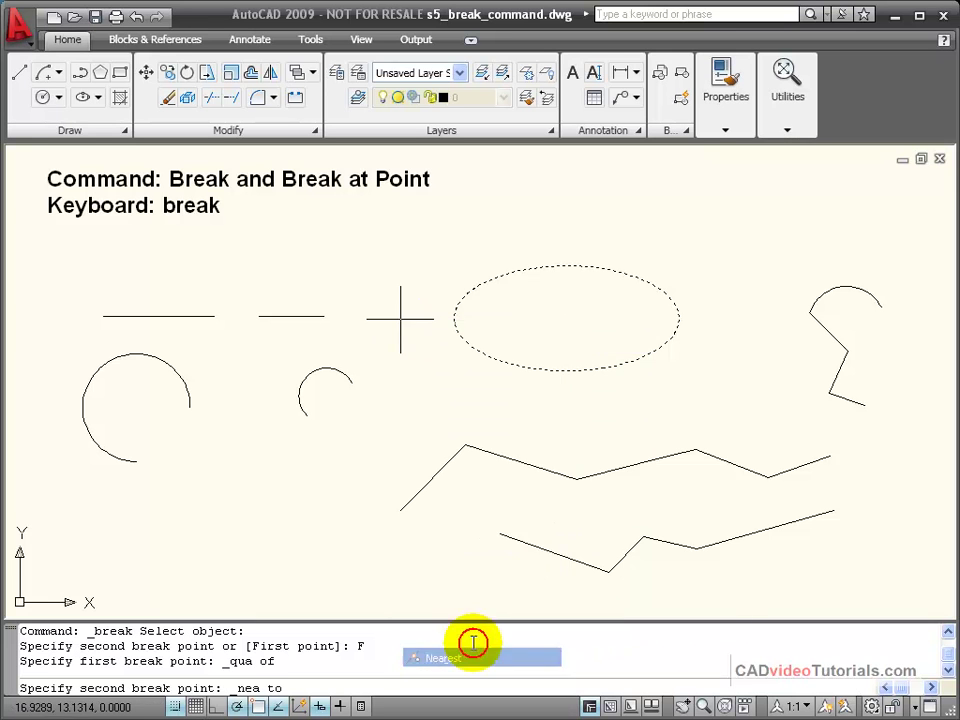
click(478, 283)
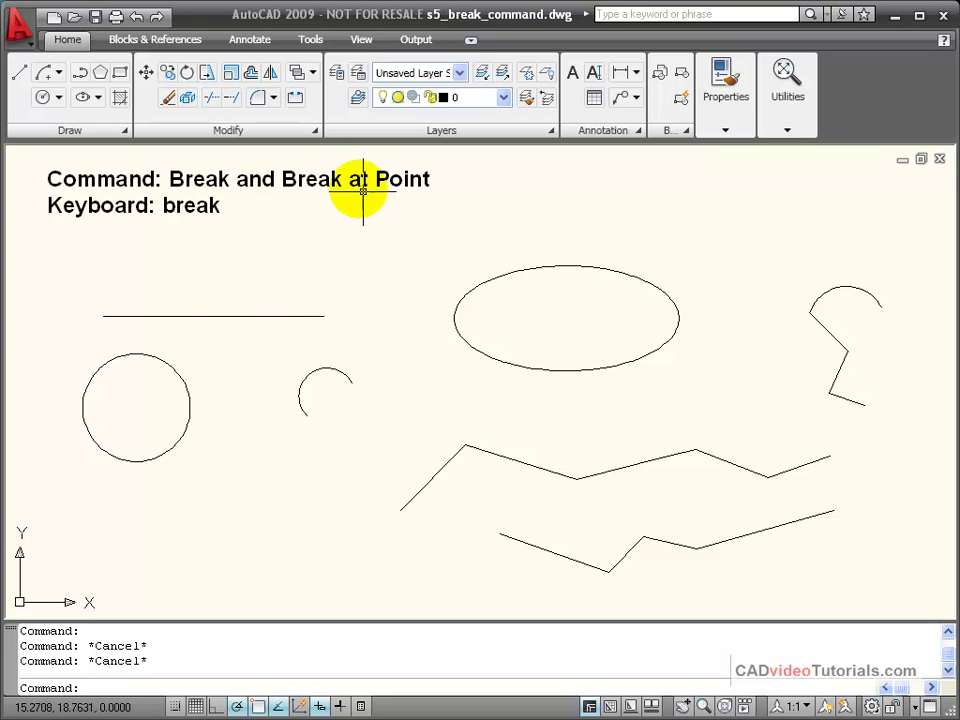
Pin the Modify slide-out and split the long top-left line at its midpoint with Break at Point
click(315, 131)
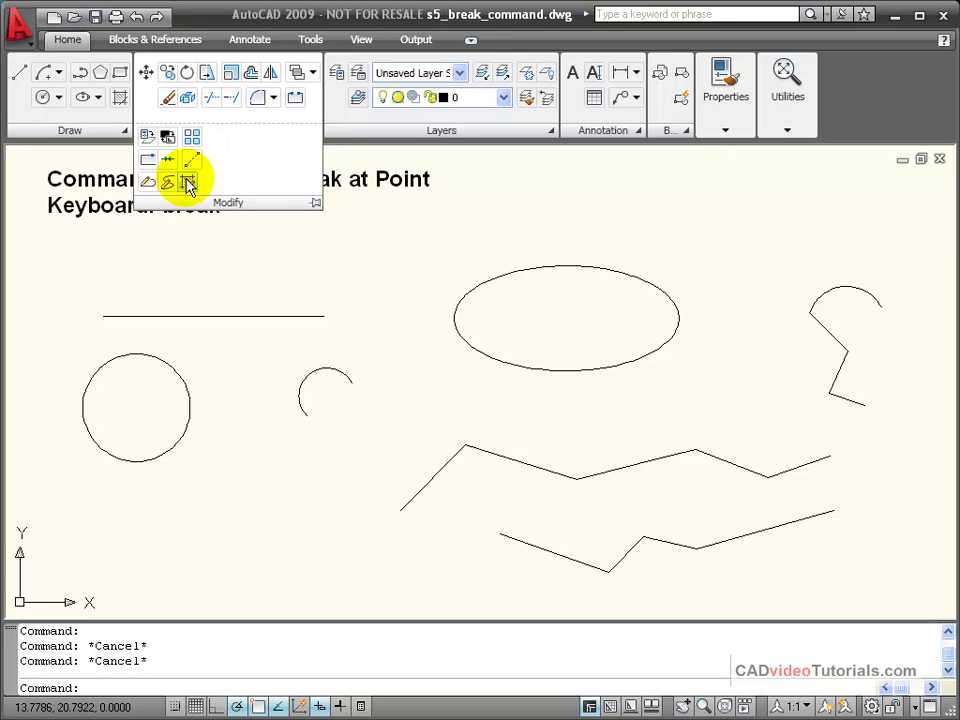
click(315, 204)
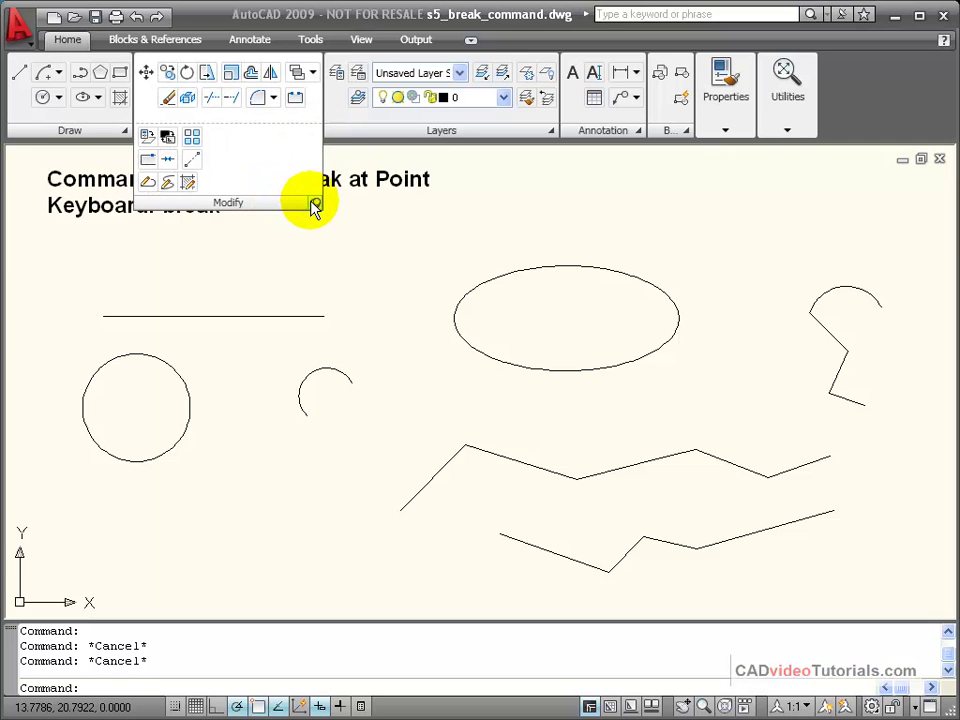
click(150, 164)
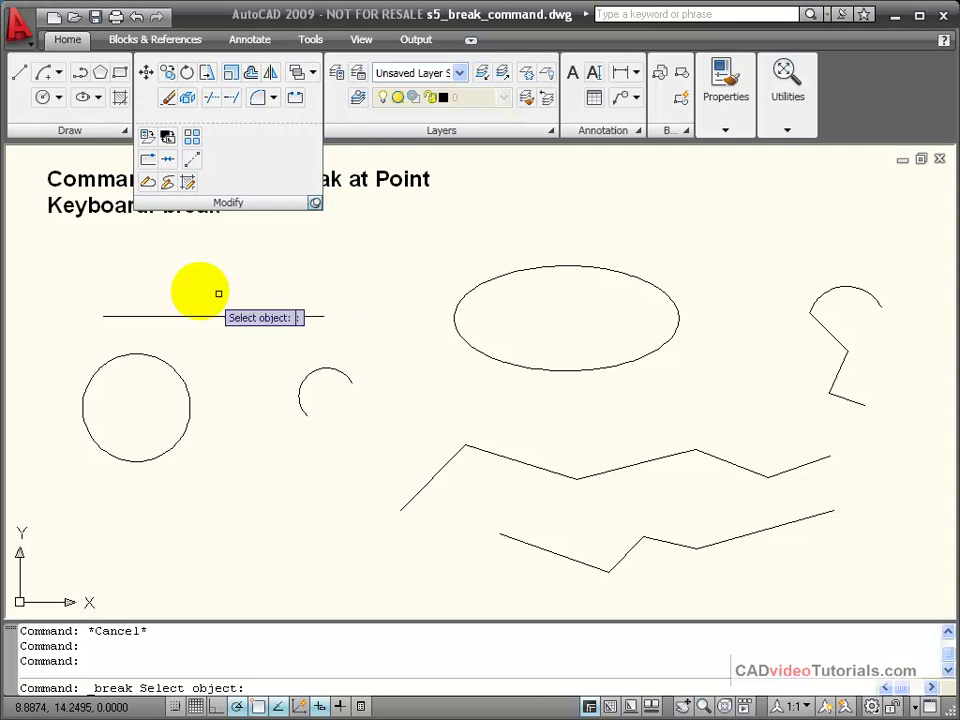
click(145, 316)
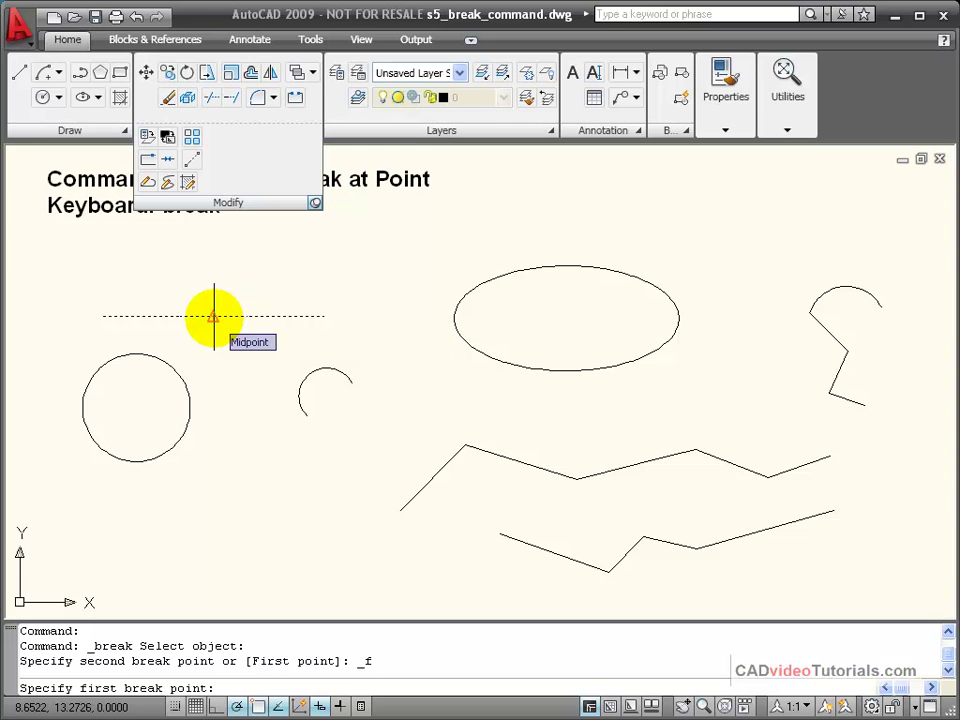
click(213, 316)
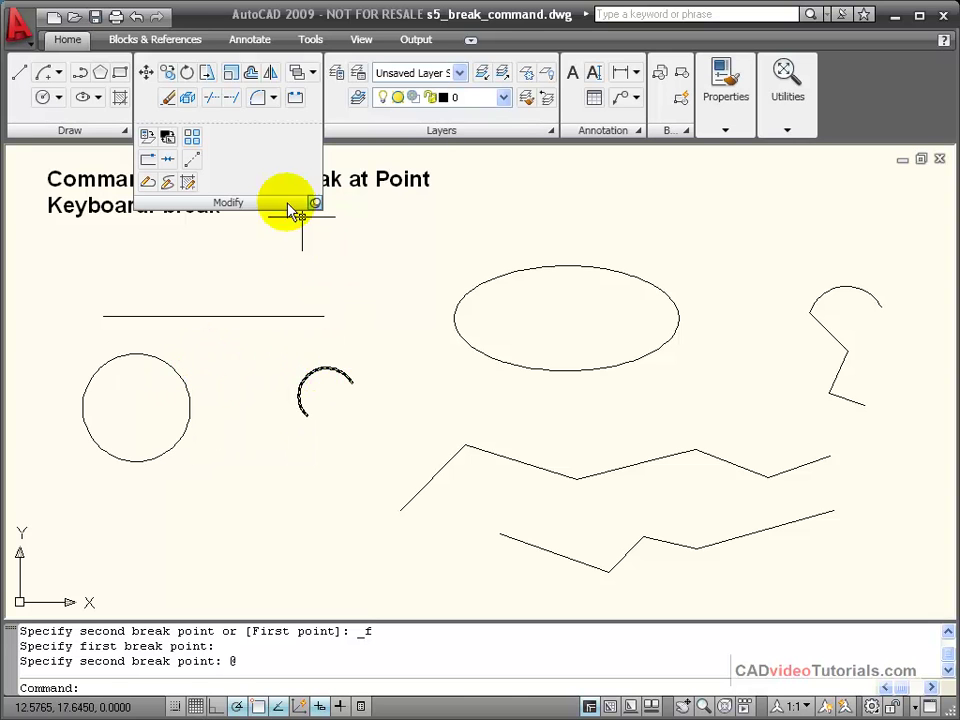
Split the small arc at a single point on its upper part with Break at Point
click(168, 182)
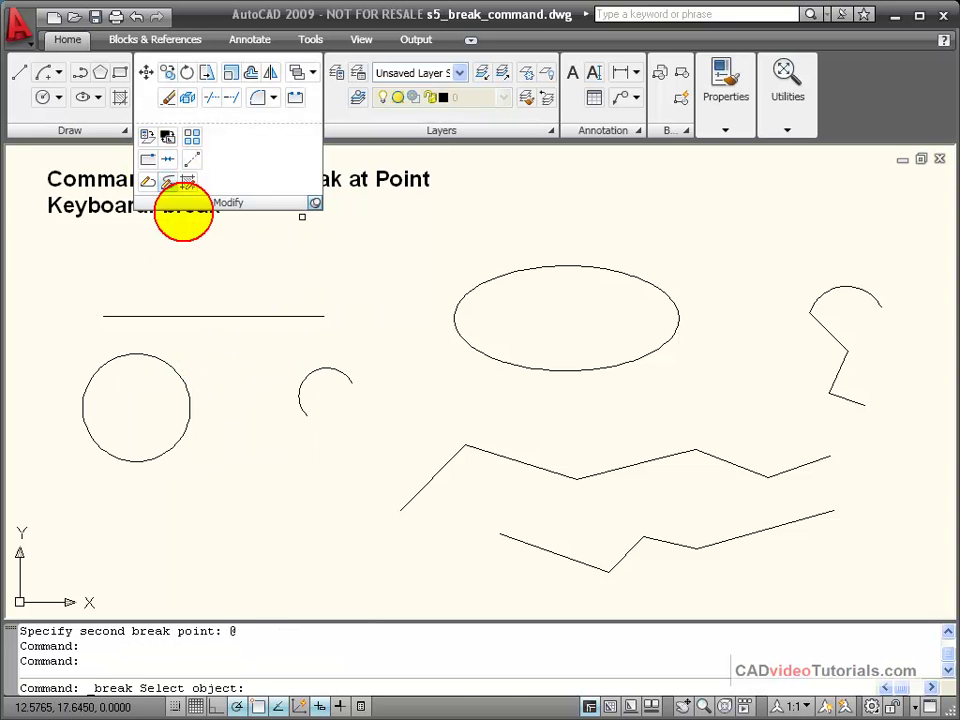
click(330, 369)
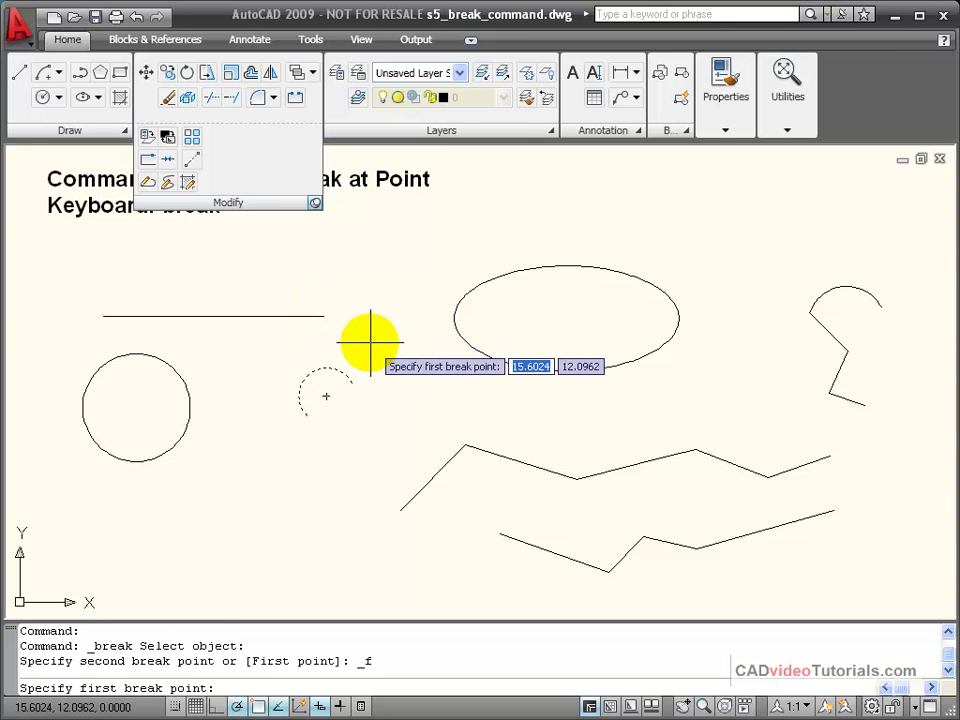
click(310, 374)
text(@)
key(Return)
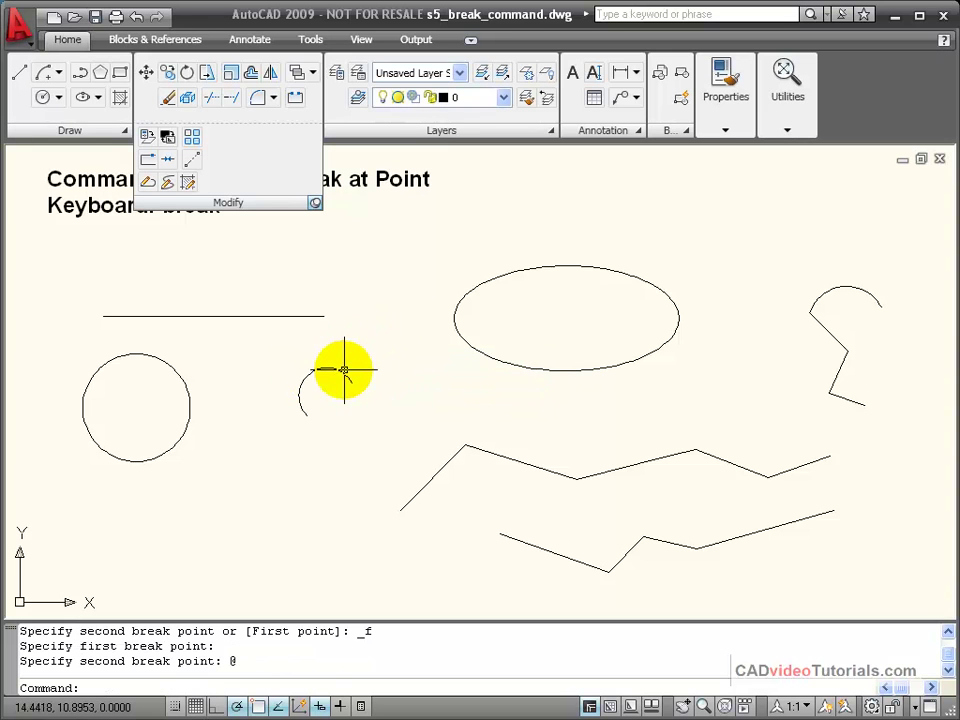